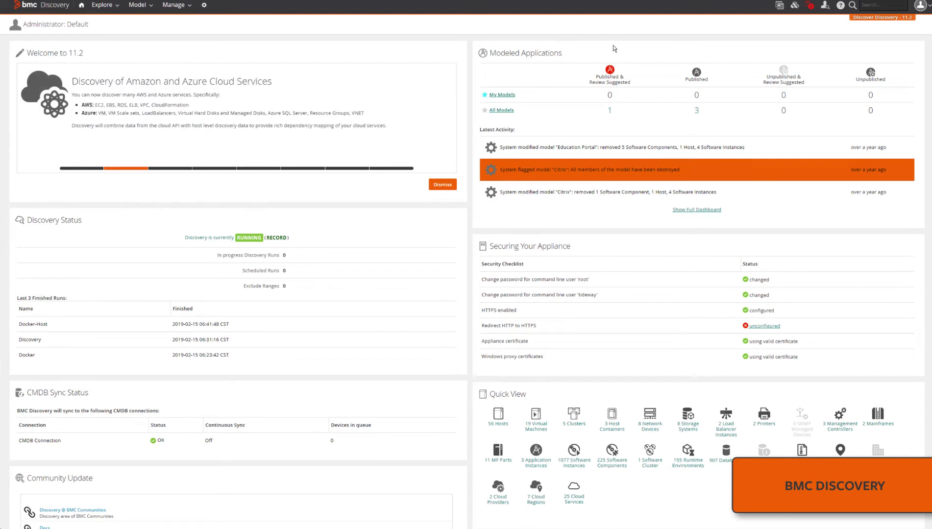
- Search BMC Discovery for Docker and list the eight matching packages
click(880, 5)
text(Docker)
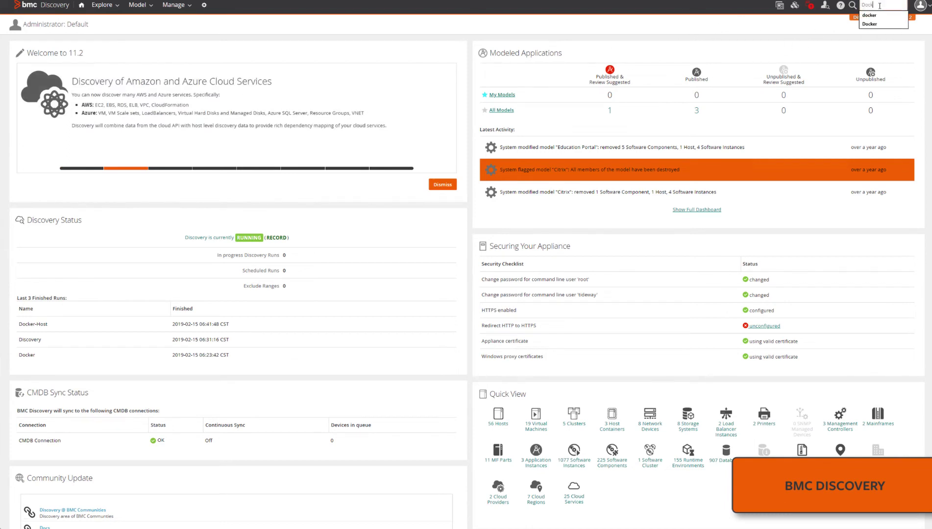
key(Return)
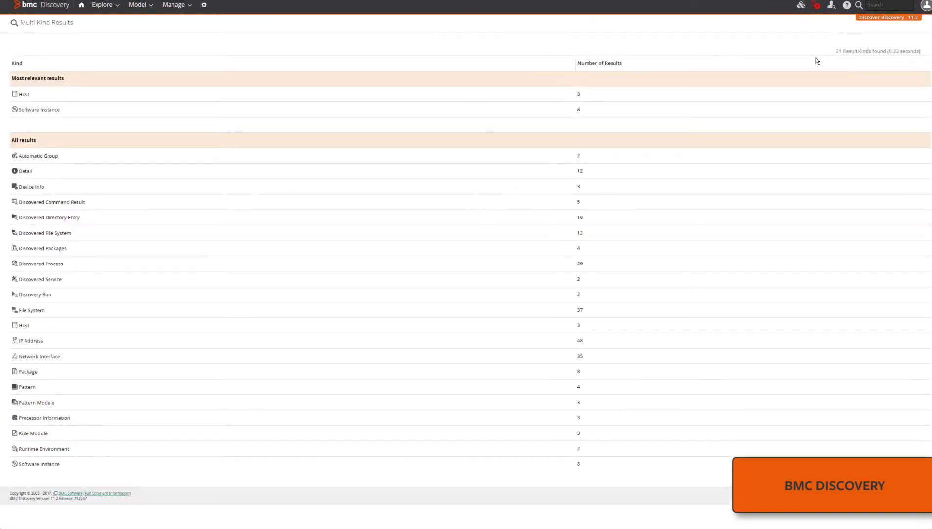
click(27, 372)
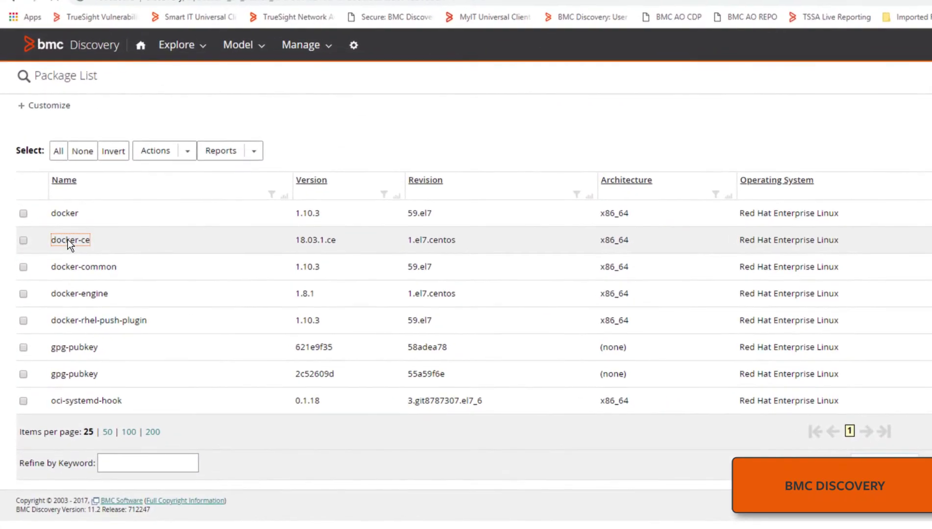
- Open the docker-ce package's detail page to see its host
click(66, 228)
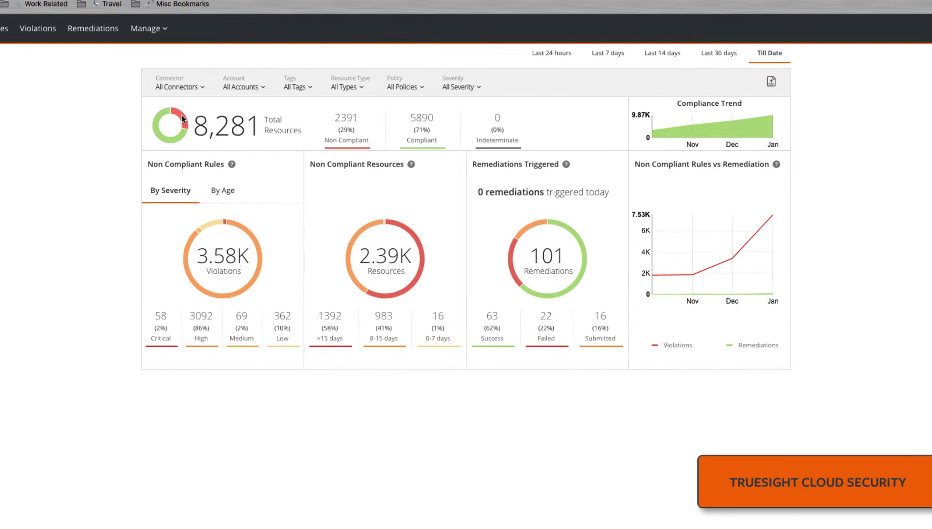
- Filter the compliance dashboard to Docker Connector: 17 non-compliant resources, 189 violations
click(161, 84)
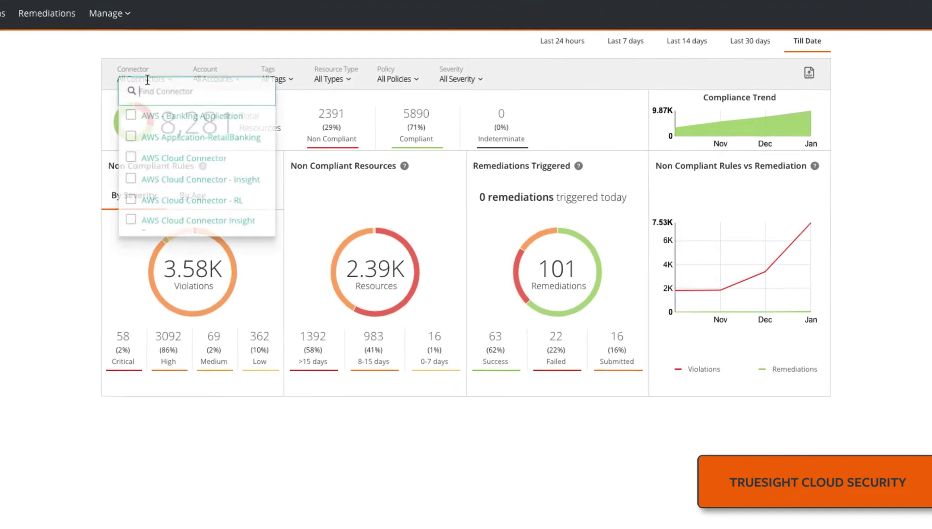
scroll(128, 204, down, 3)
scroll(127, 204, down, 2)
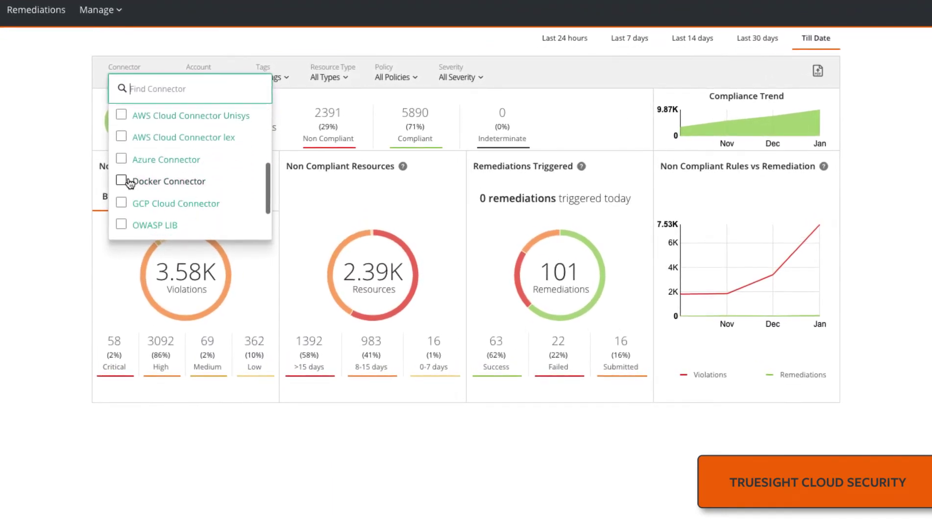
click(123, 183)
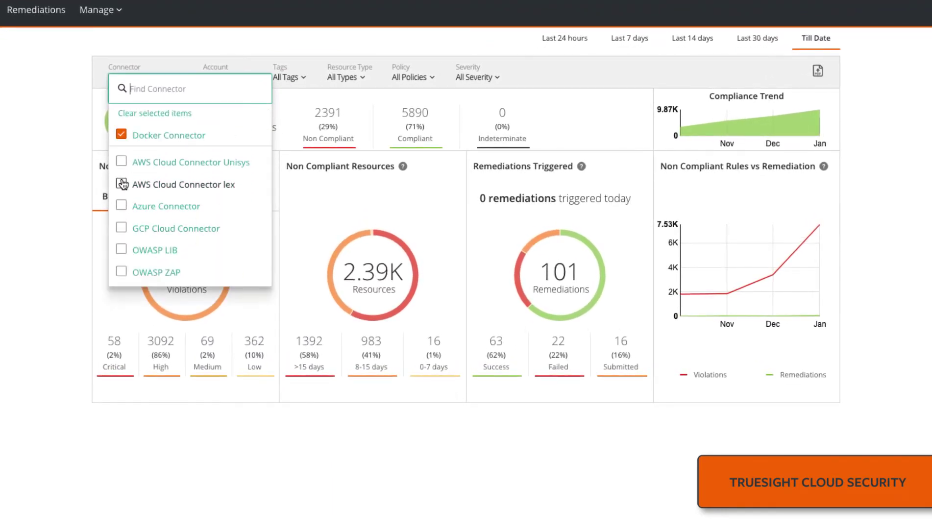
click(43, 155)
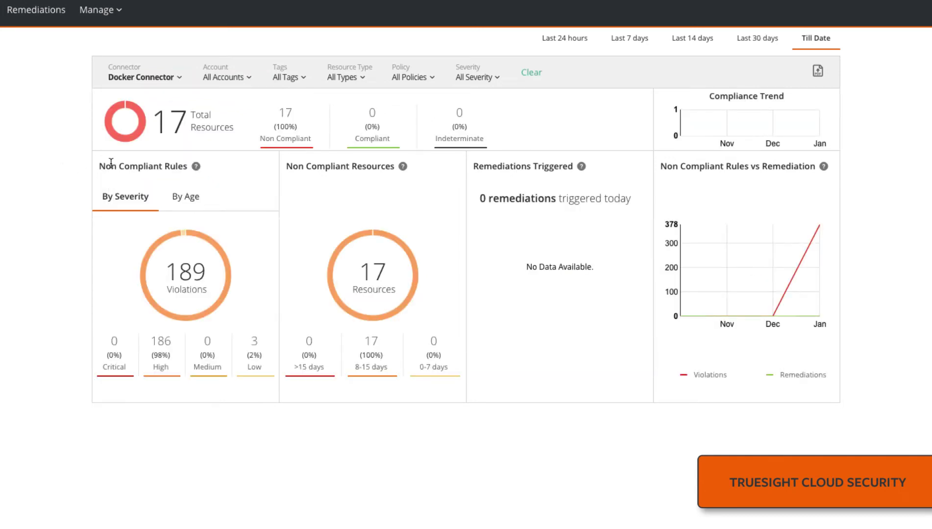
- List the non-compliant Docker resources and open the dockerd-current daemon's policy results
click(285, 138)
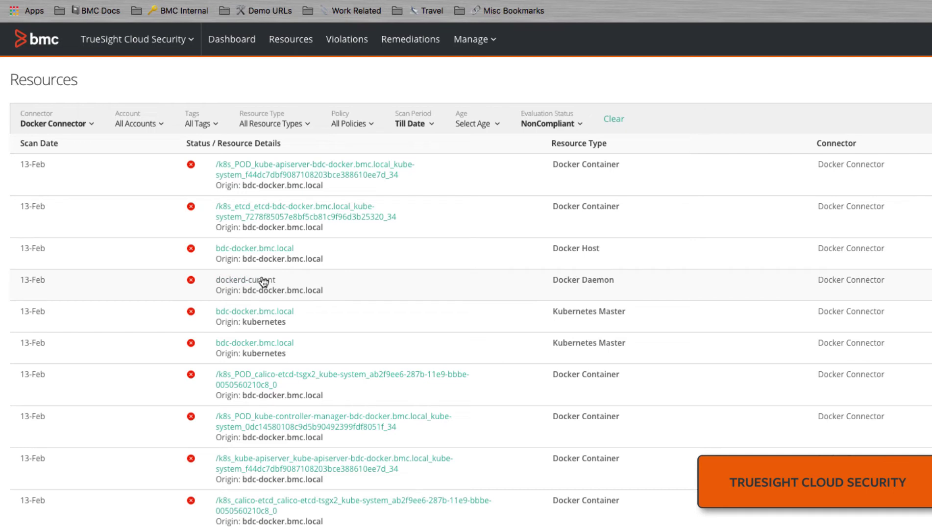
click(246, 279)
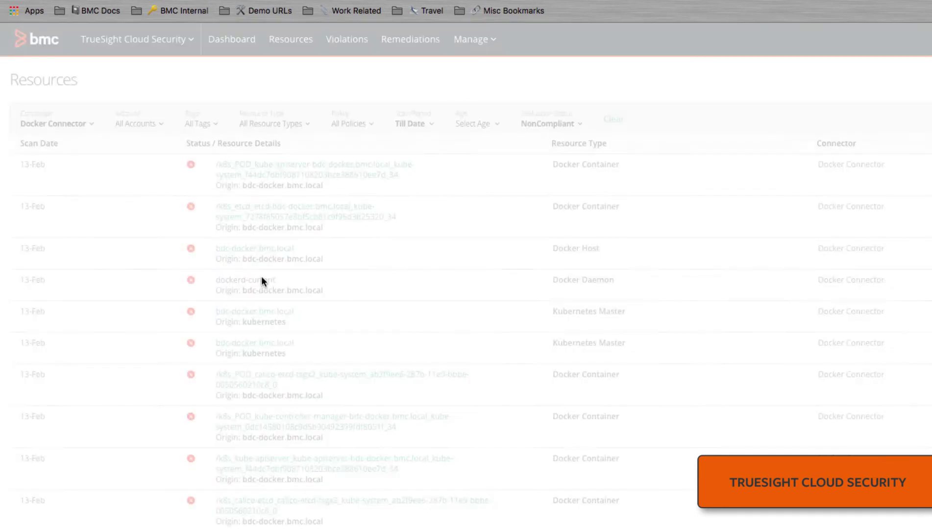
scroll(353, 339, down, 3)
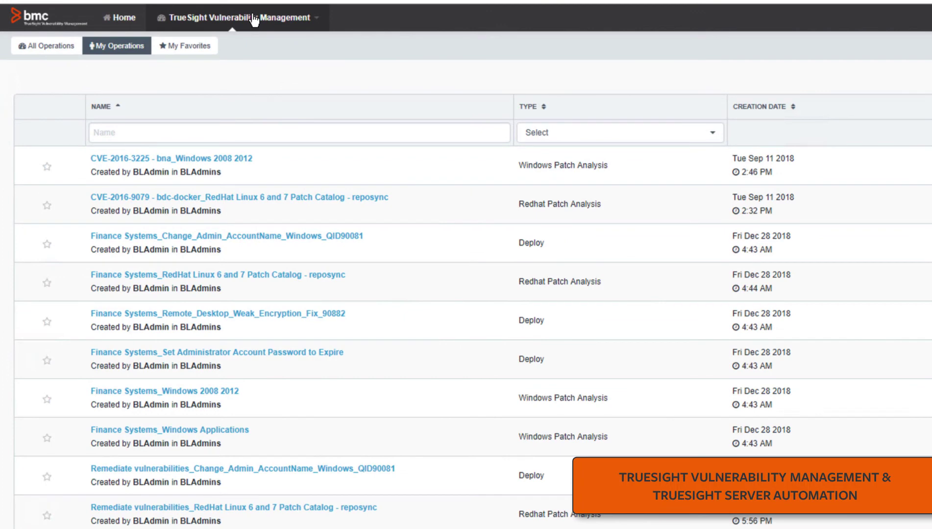
- Go to the Vulnerability Management Operator Dashboard showing asset and vulnerability counts
click(253, 19)
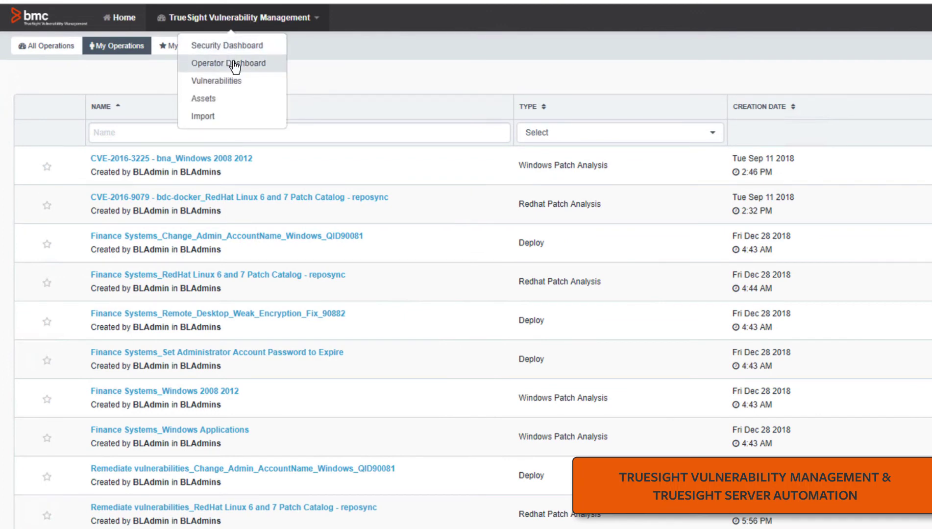
click(234, 64)
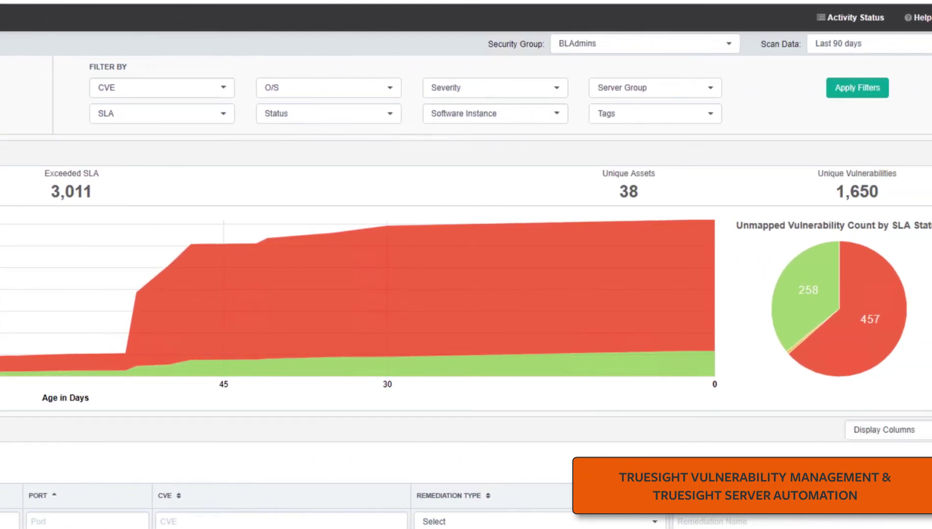
- Filter the dashboard to cve-2019-5736, leaving only the RHEL 7 runc vulnerability
click(228, 89)
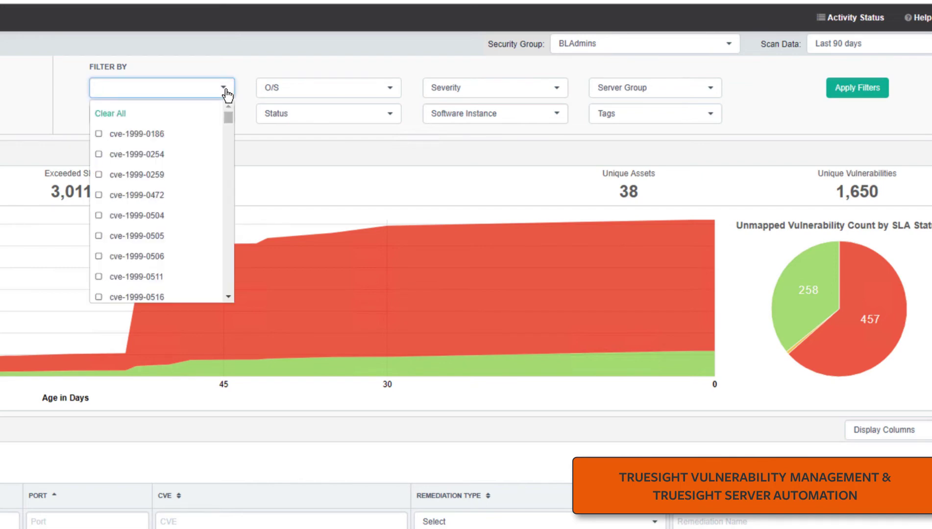
drag(229, 116, 225, 302)
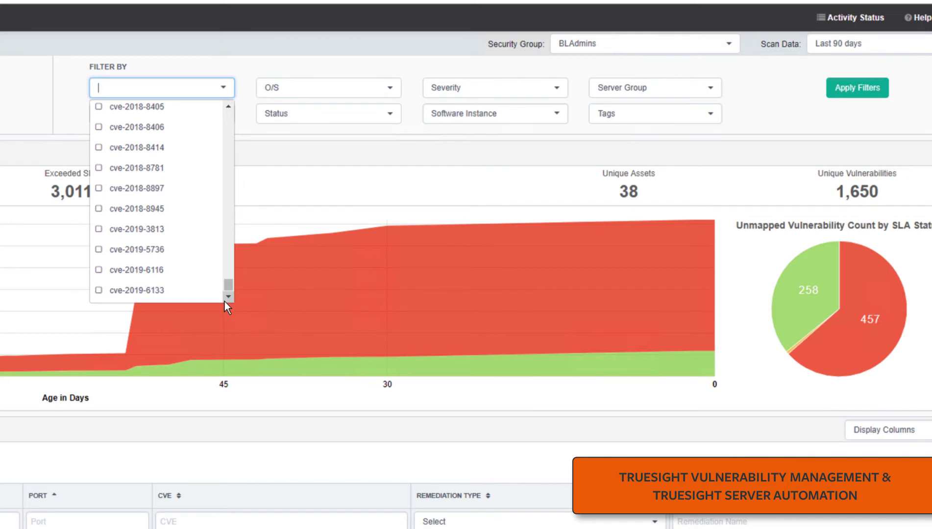
click(99, 260)
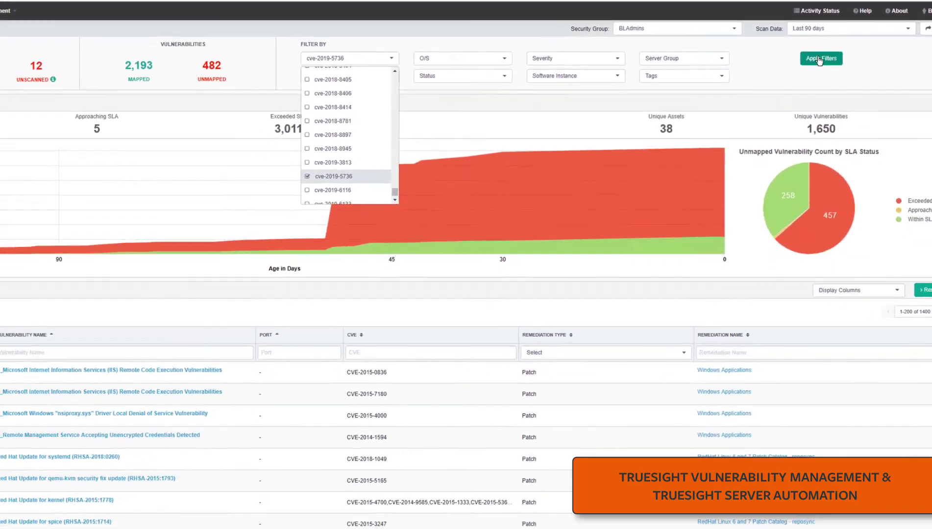
click(820, 60)
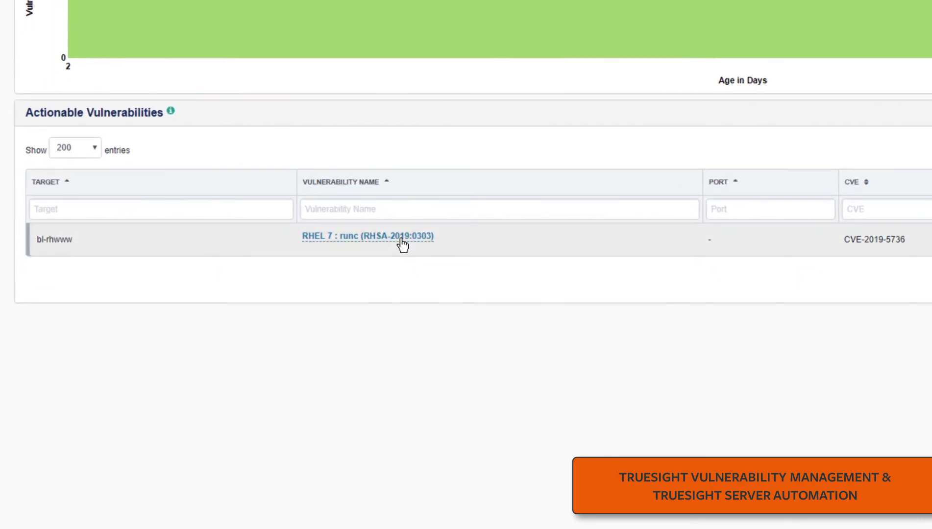
- Review the RHEL 7 runc vulnerability details, then start a remediation operation for it
click(403, 240)
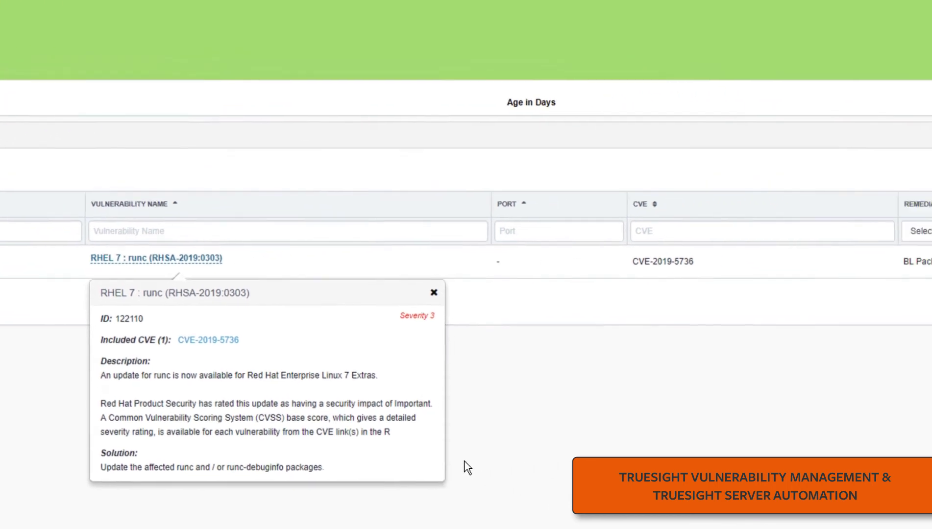
click(465, 462)
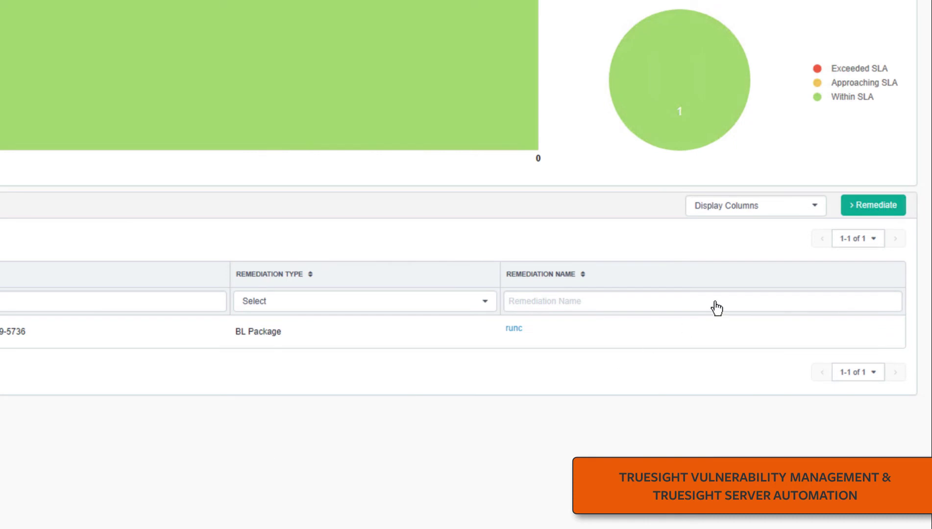
click(873, 205)
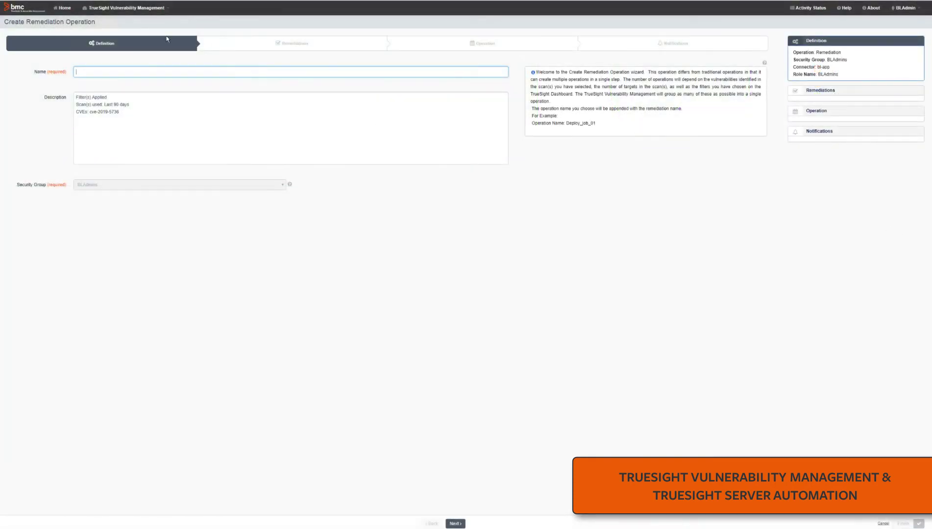
- Name the operation 'Docker Doomsday Remediation' and move on to its runc BL Package remediation
click(143, 71)
text(Docker Doo)
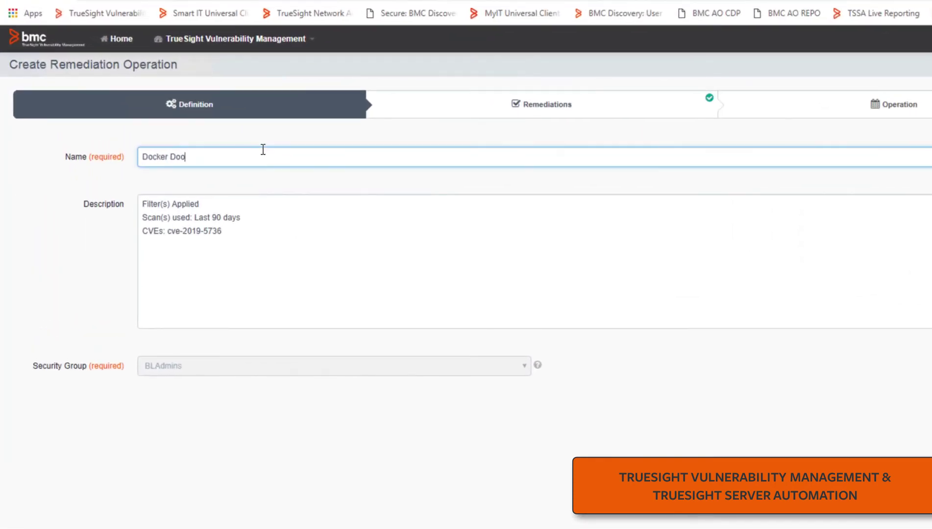
text(msday Remediation)
click(765, 73)
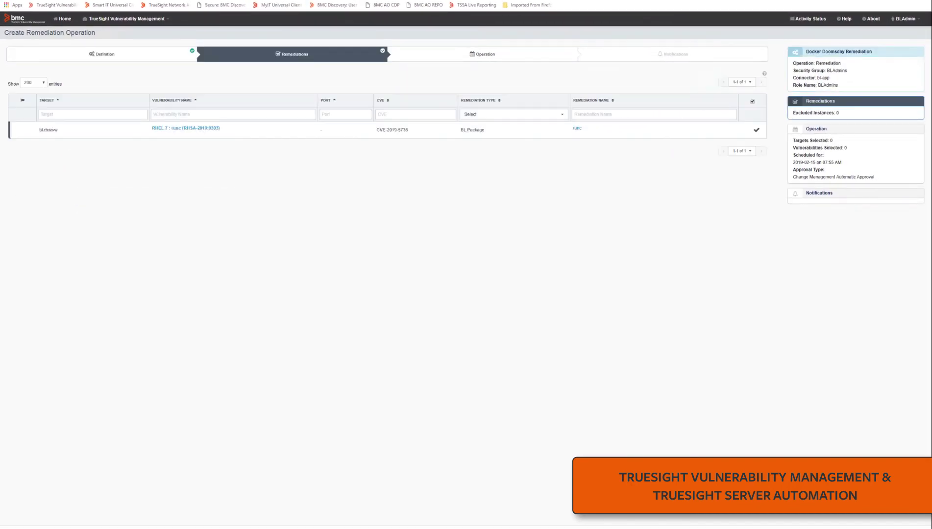
- Set the runc deploy to Execute Now, keeping no approval required
click(455, 523)
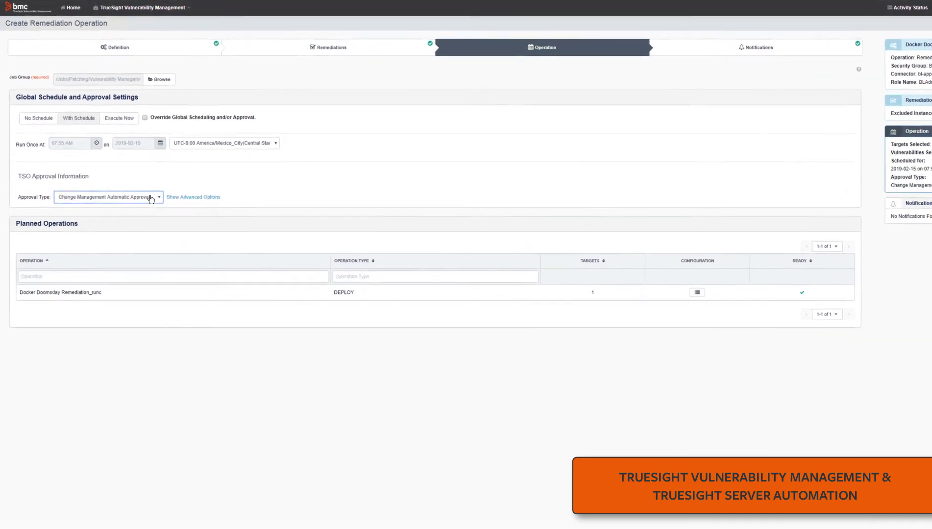
click(137, 177)
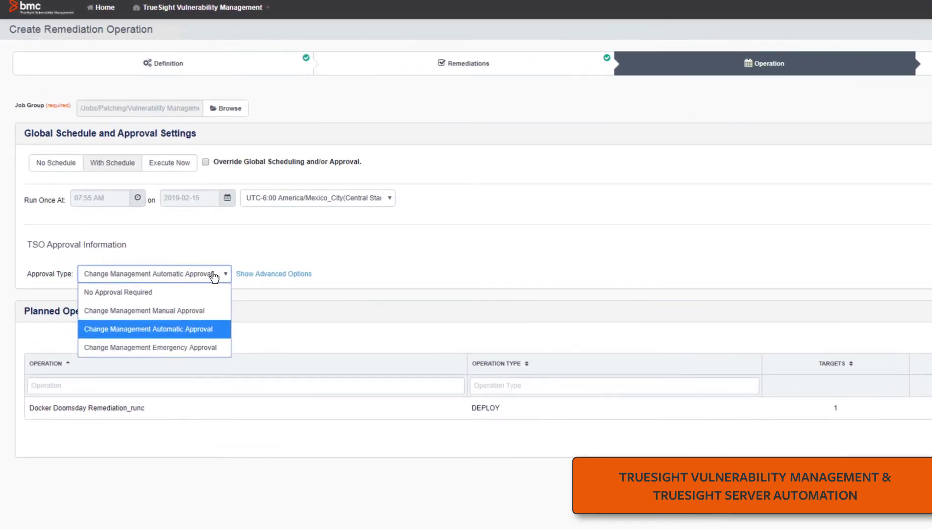
click(213, 275)
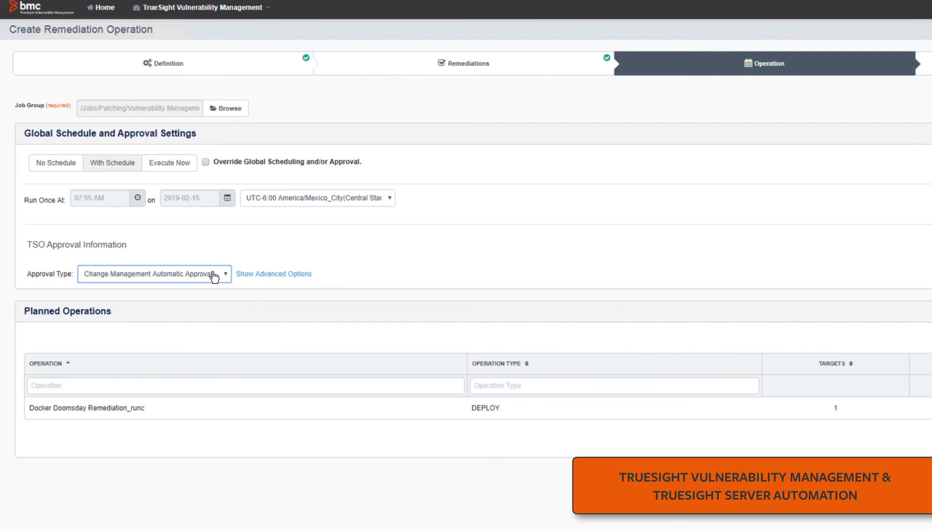
click(183, 166)
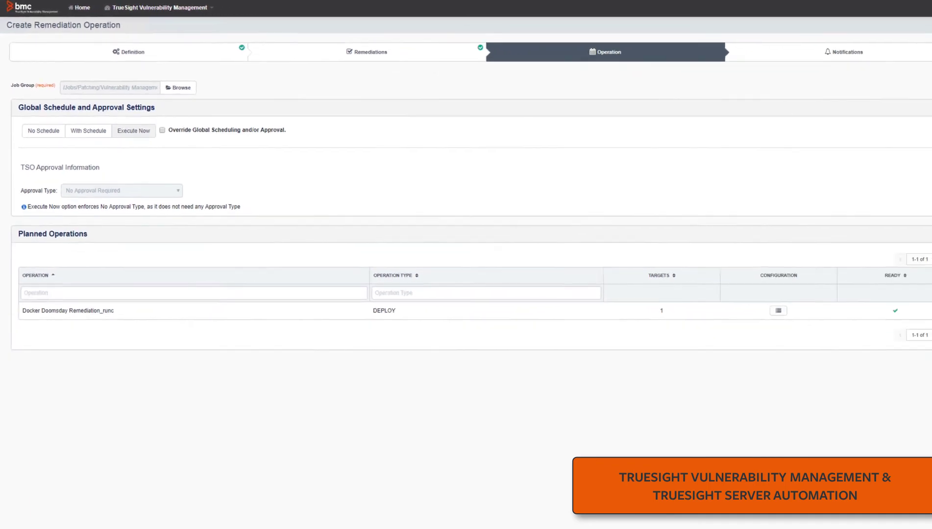
click(454, 524)
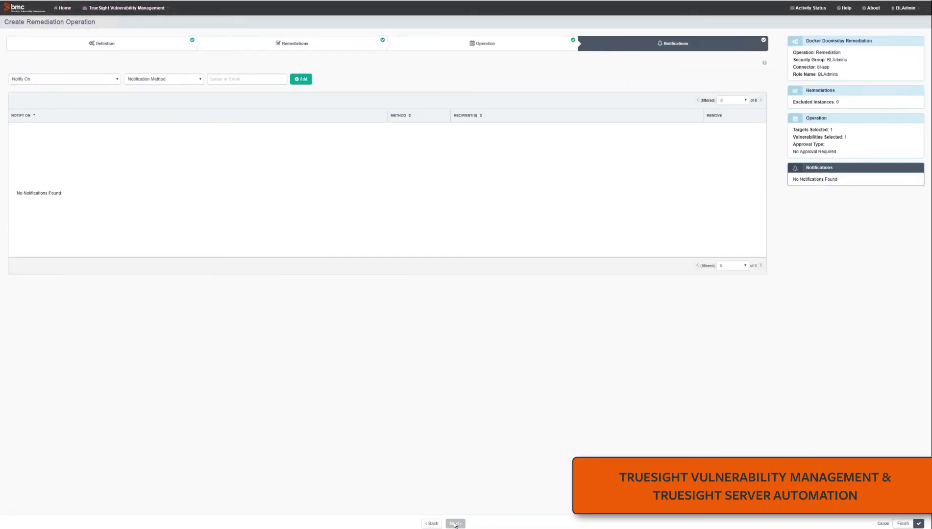
- Submit the operation and open the Docker Doomsday Remediation_runc run results after refreshing
click(909, 524)
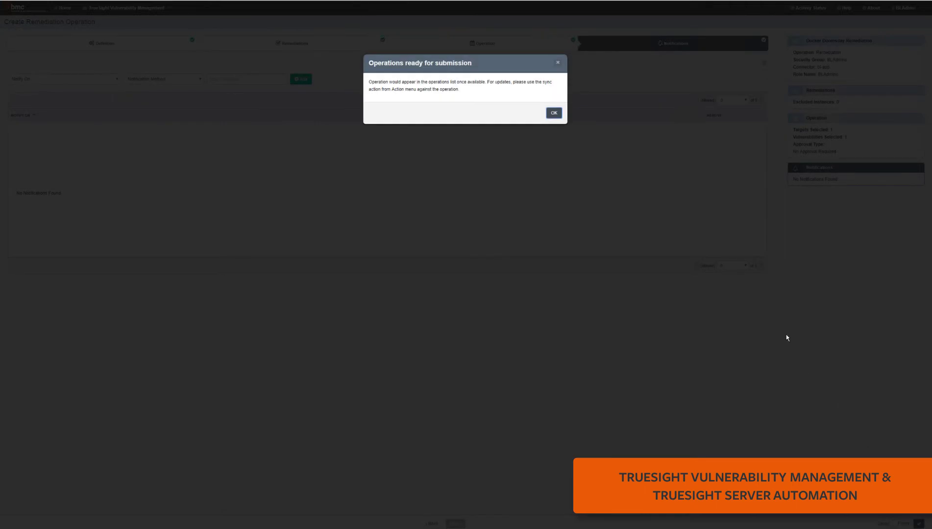
click(553, 113)
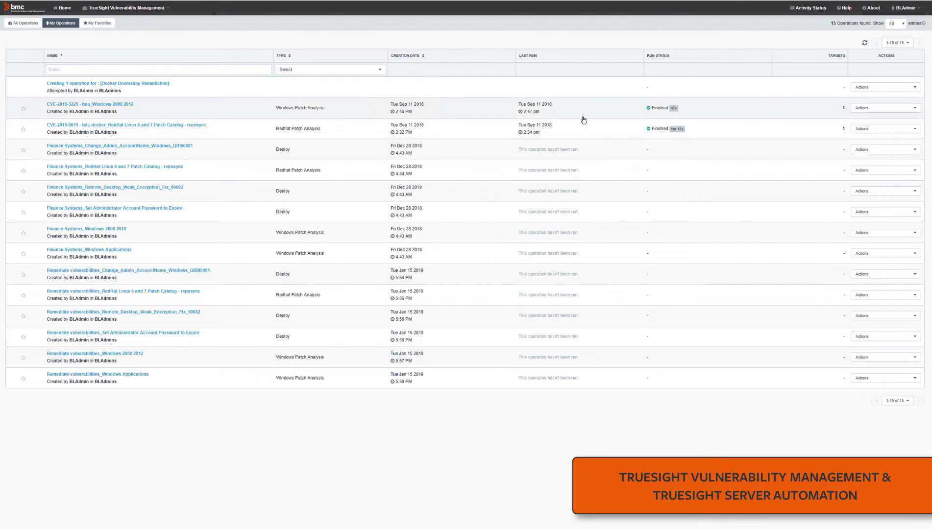
click(865, 43)
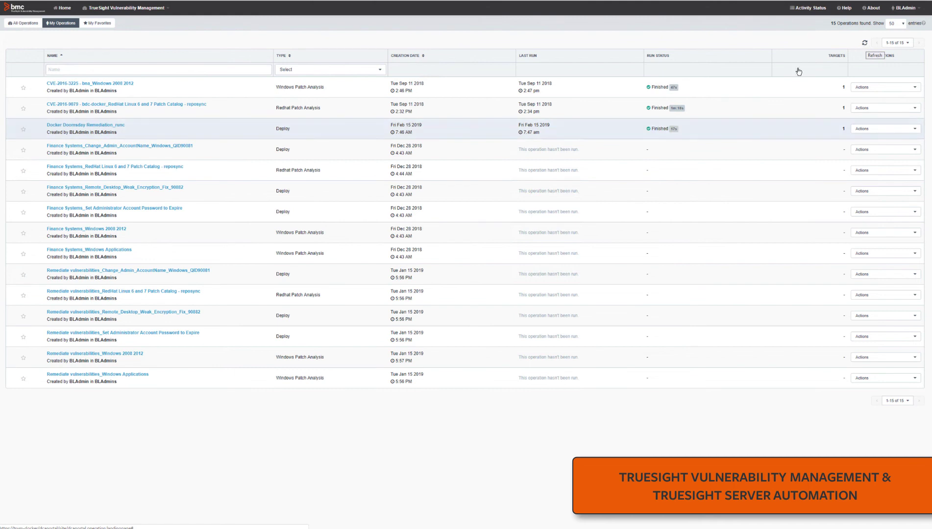
click(80, 125)
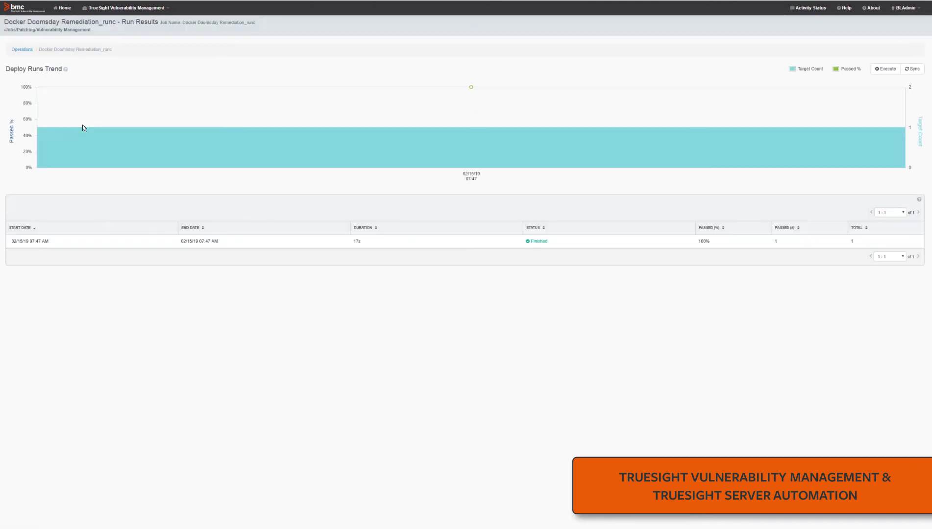